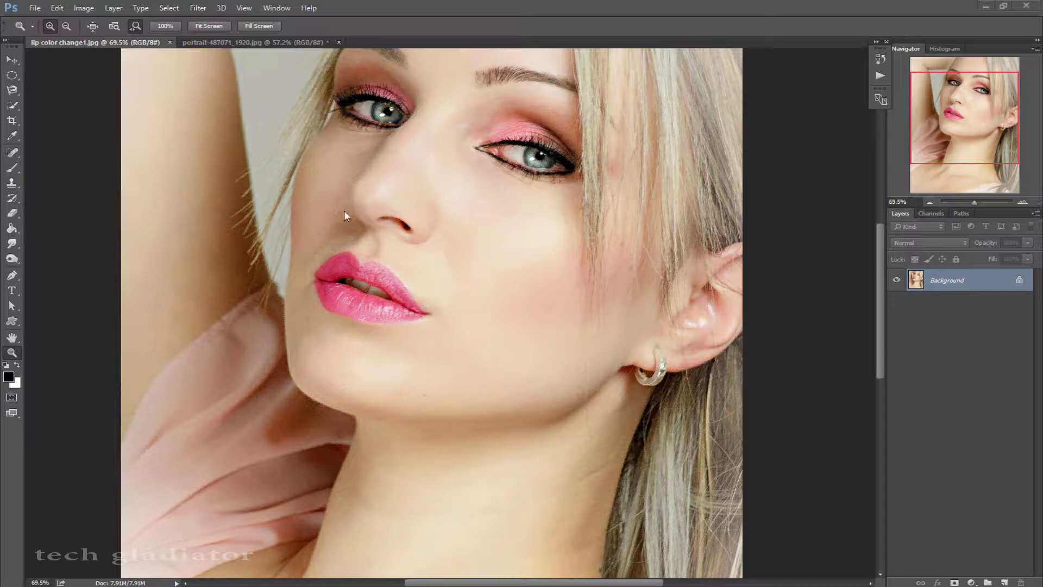
# Step: Duplicate the portrait into Layer 1 and set Unsharp Mask to amount 41, radius 8.3, threshold 0
pyautogui.click(220, 42)
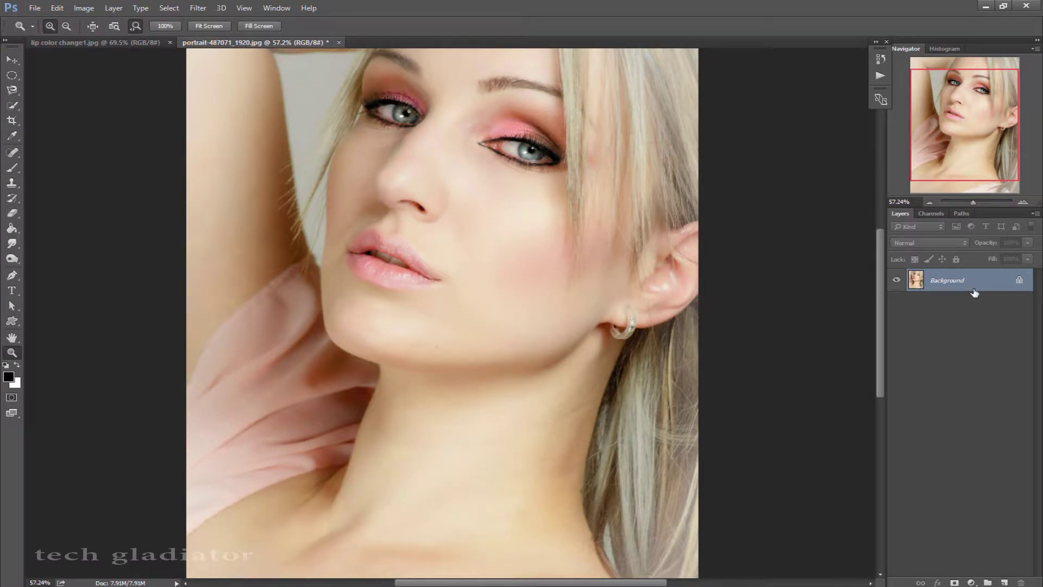
pyautogui.hotkey('ctrl', 'j')
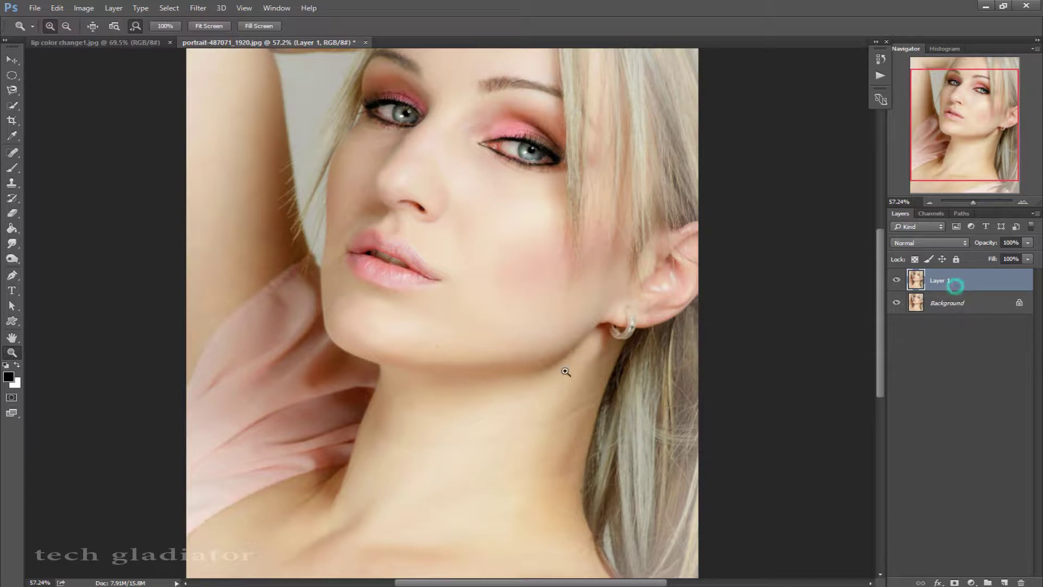
pyautogui.click(198, 8)
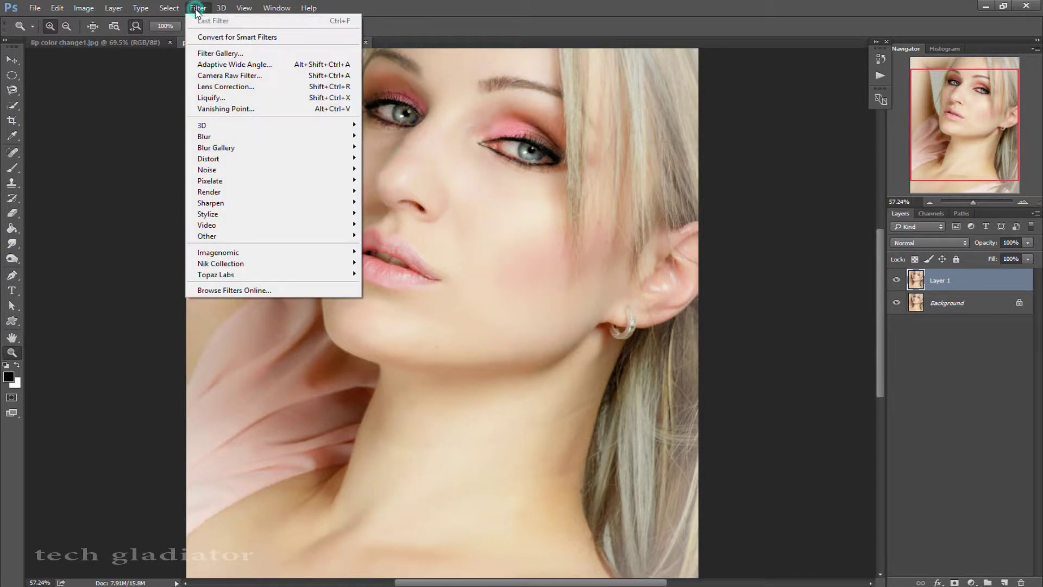
pyautogui.moveTo(210, 202)
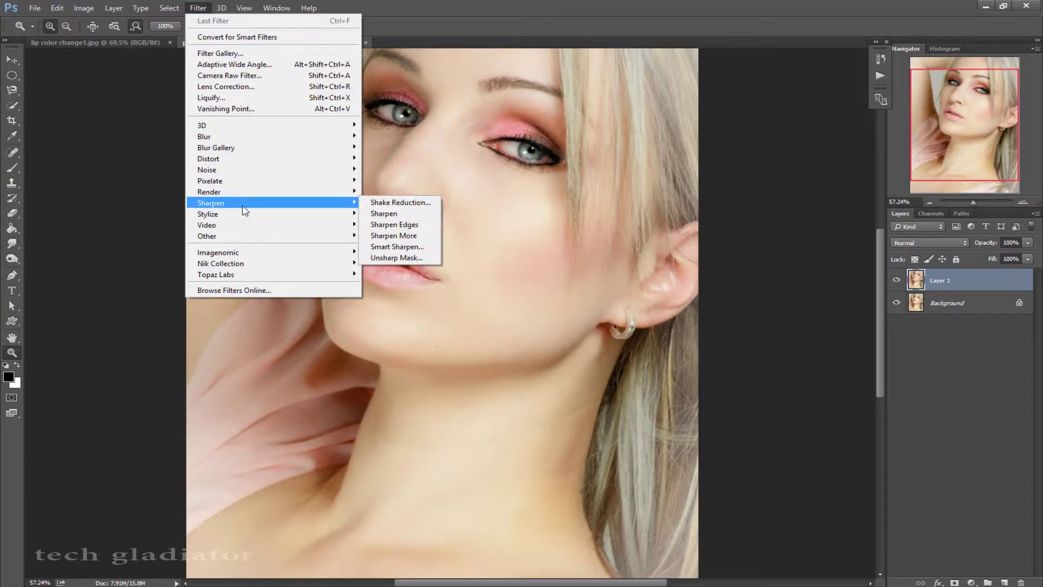
pyautogui.click(404, 258)
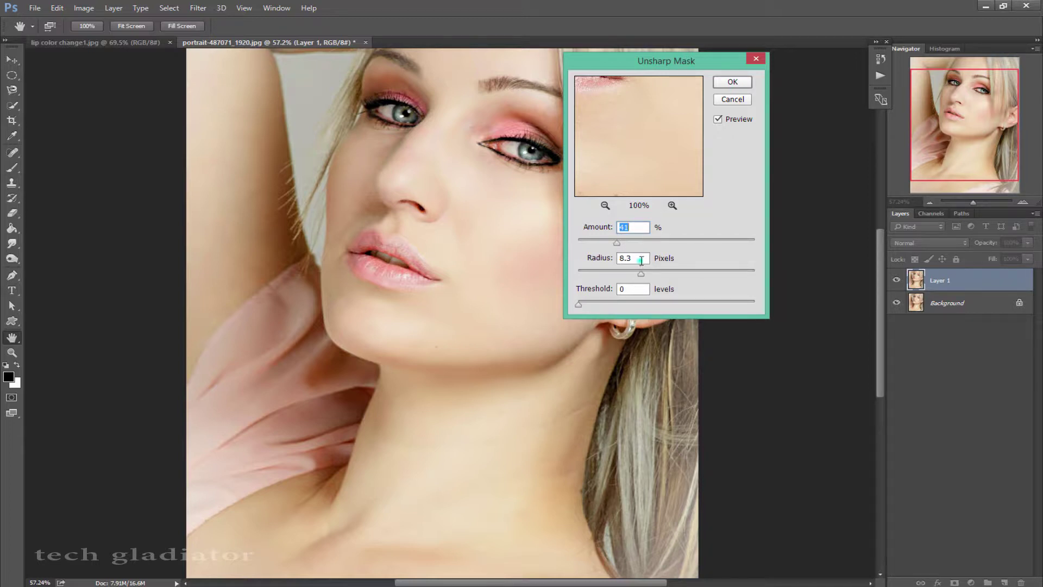
pyautogui.press('Tab')
pyautogui.hotkey('shift', 'Tab')
pyautogui.press('Tab')
pyautogui.press('Tab')
# Step: Apply the sharpening, zoom in on the mouth, and set up a soft 13 px brush
pyautogui.click(738, 84)
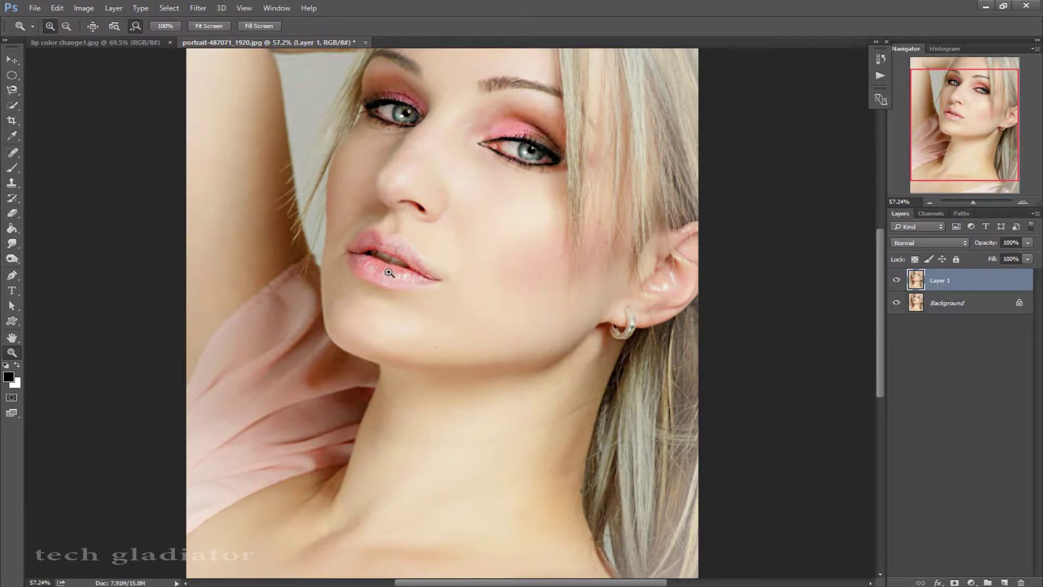
pyautogui.moveTo(409, 312); pyautogui.dragTo(436, 373)
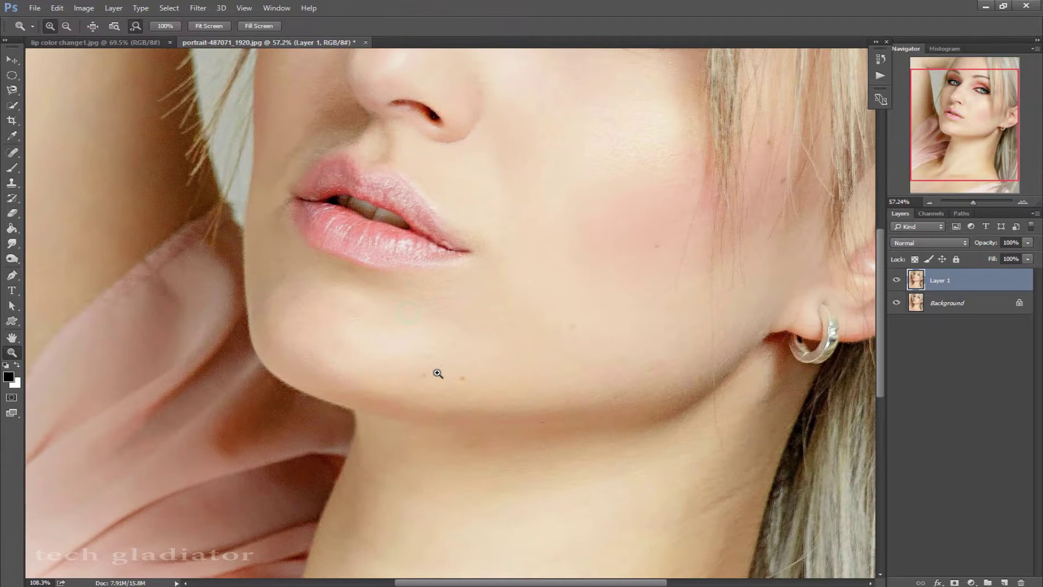
pyautogui.click(12, 167)
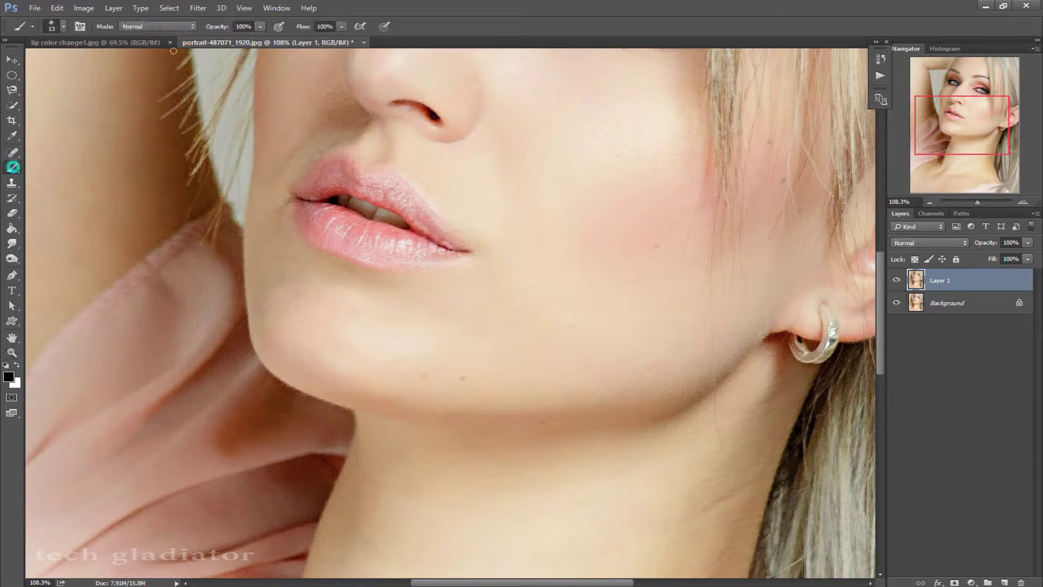
pyautogui.click(64, 26)
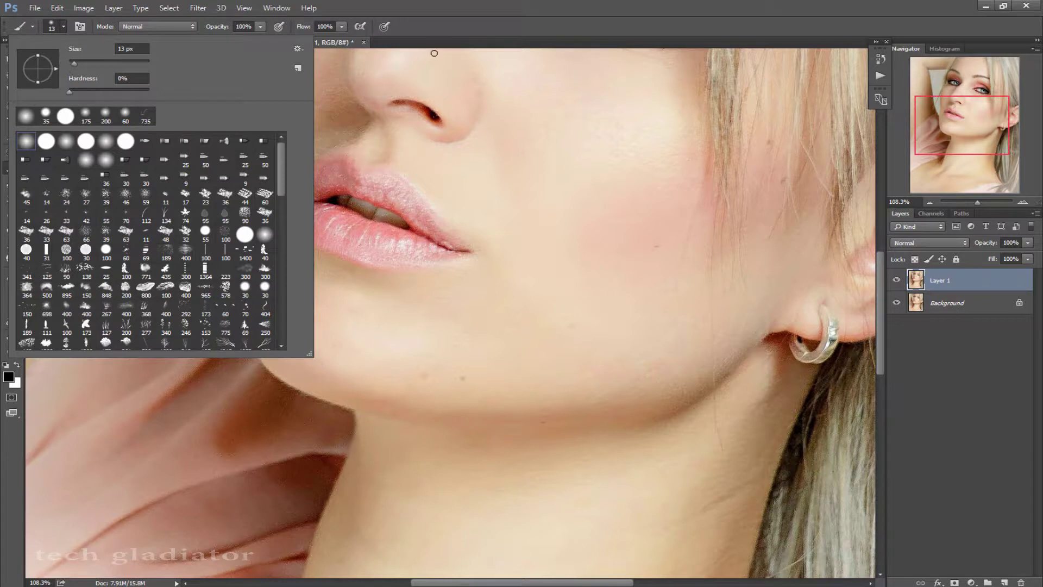
pyautogui.click(435, 29)
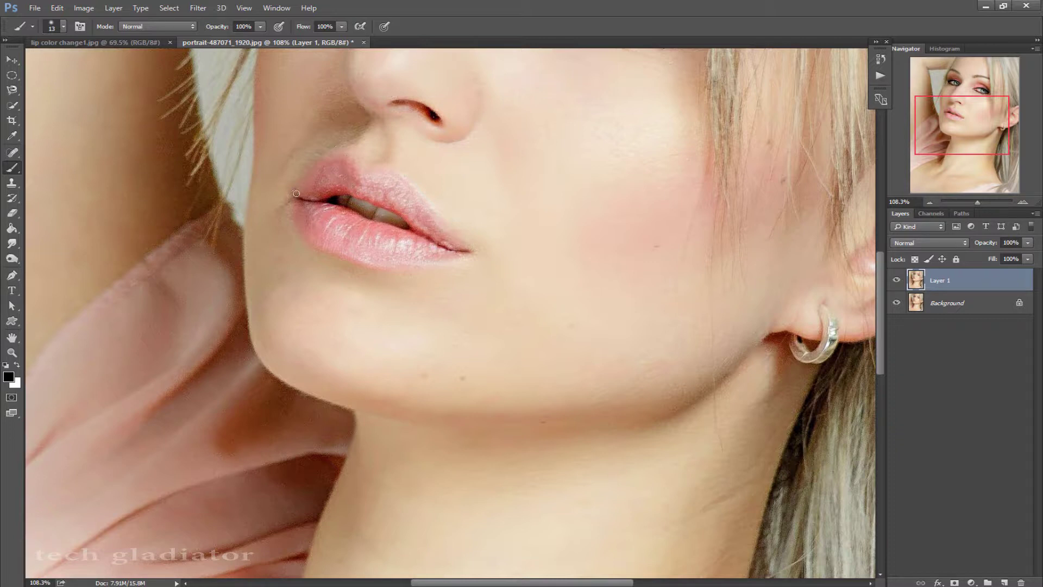
# Step: In Quick Mask, paint outlines along the lip corner, upper lip and lower lip edges
pyautogui.click(11, 397)
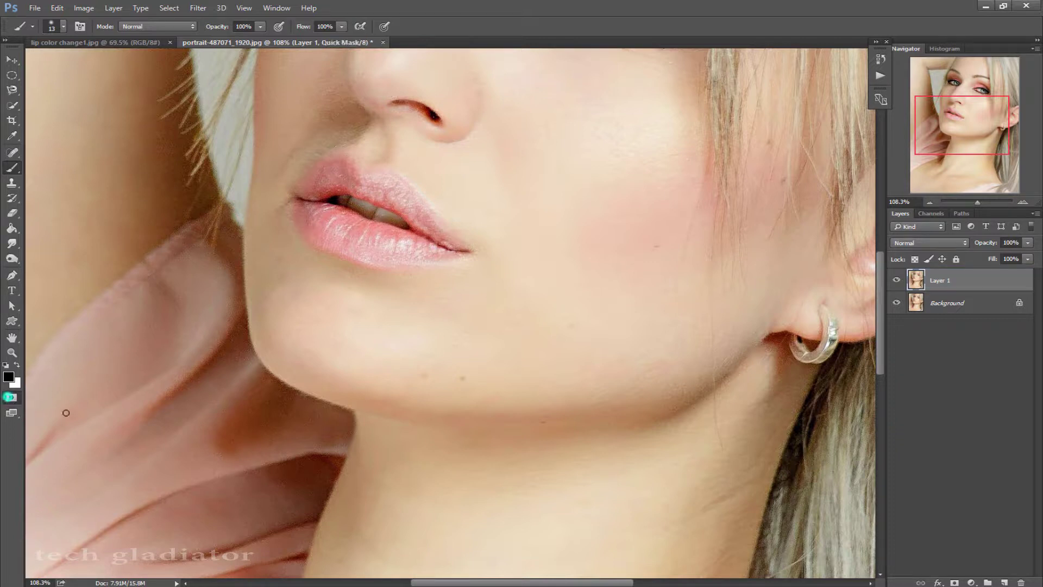
pyautogui.moveTo(292, 195); pyautogui.dragTo(302, 182)
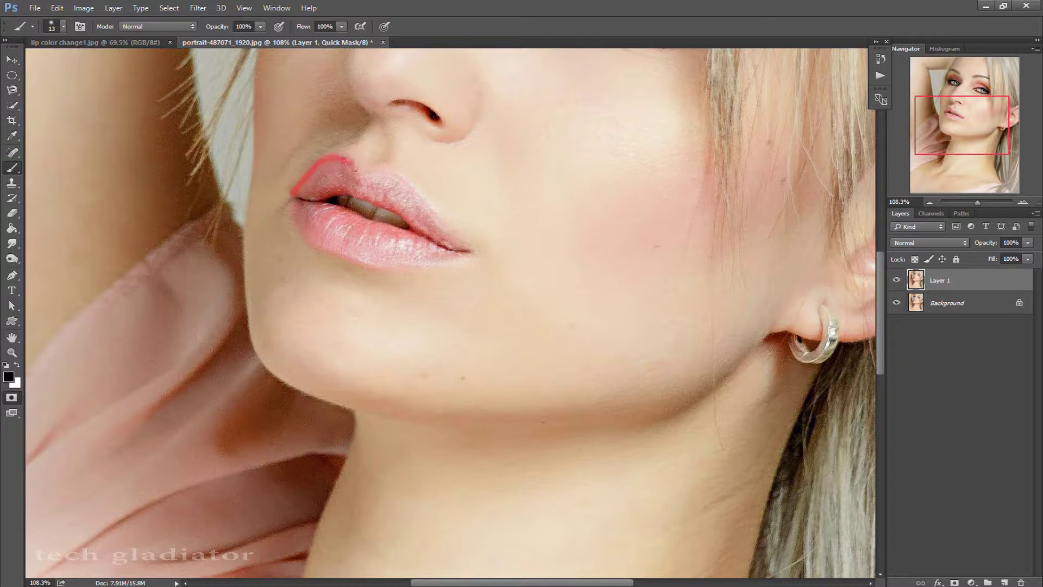
pyautogui.moveTo(387, 175)
pyautogui.mouseDown()
pyautogui.moveTo(448, 233)
pyautogui.moveTo(436, 241)
pyautogui.moveTo(398, 210)
pyautogui.mouseUp()
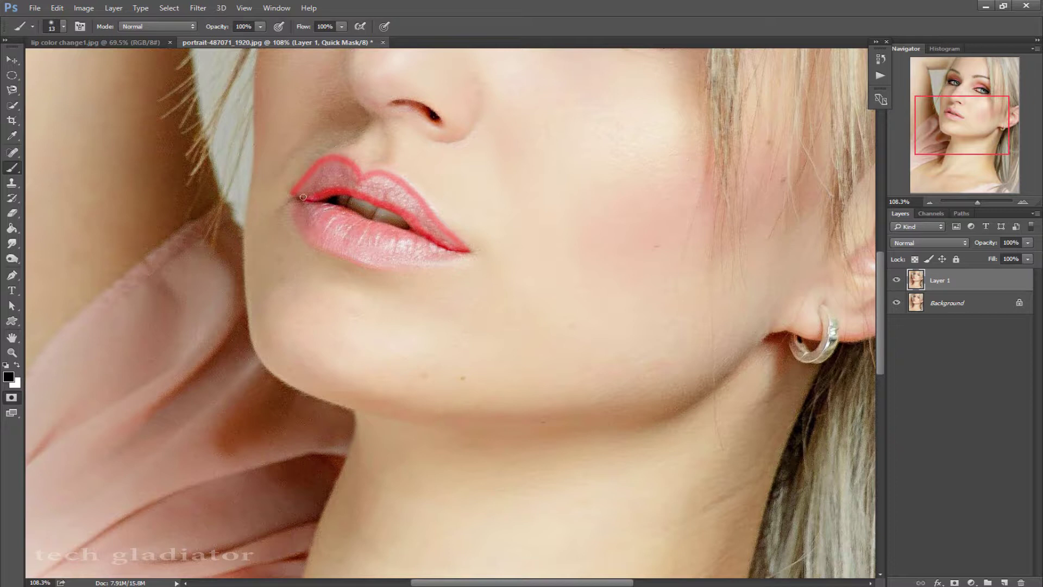
pyautogui.moveTo(290, 205)
pyautogui.mouseDown()
pyautogui.moveTo(304, 232)
pyautogui.moveTo(356, 257)
pyautogui.moveTo(465, 252)
pyautogui.moveTo(310, 200)
pyautogui.mouseUp()
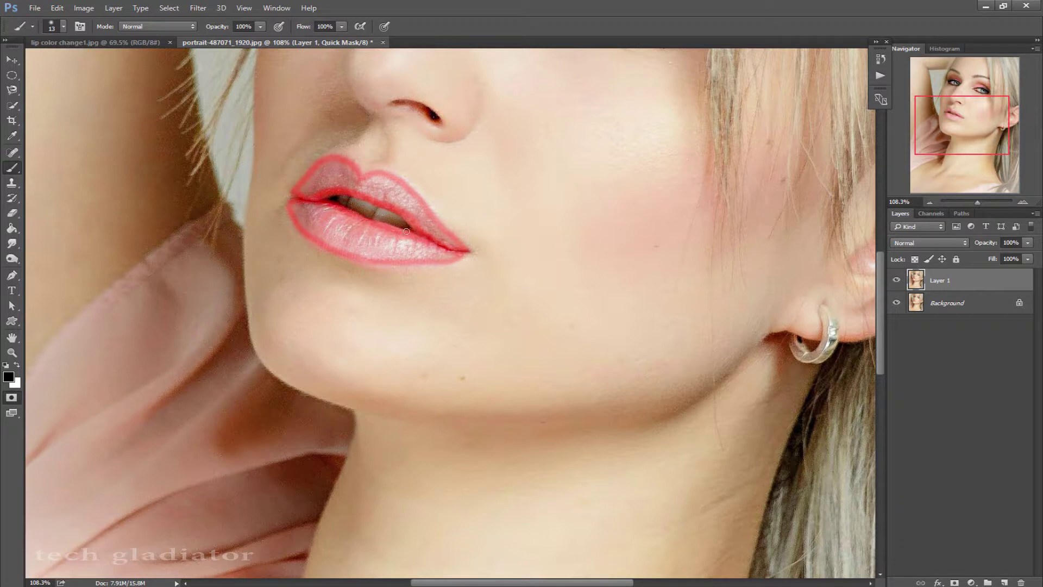
# Step: Paint-bucket fill the upper and lower lips with mask colour, then brush over remaining gaps
pyautogui.click(12, 228)
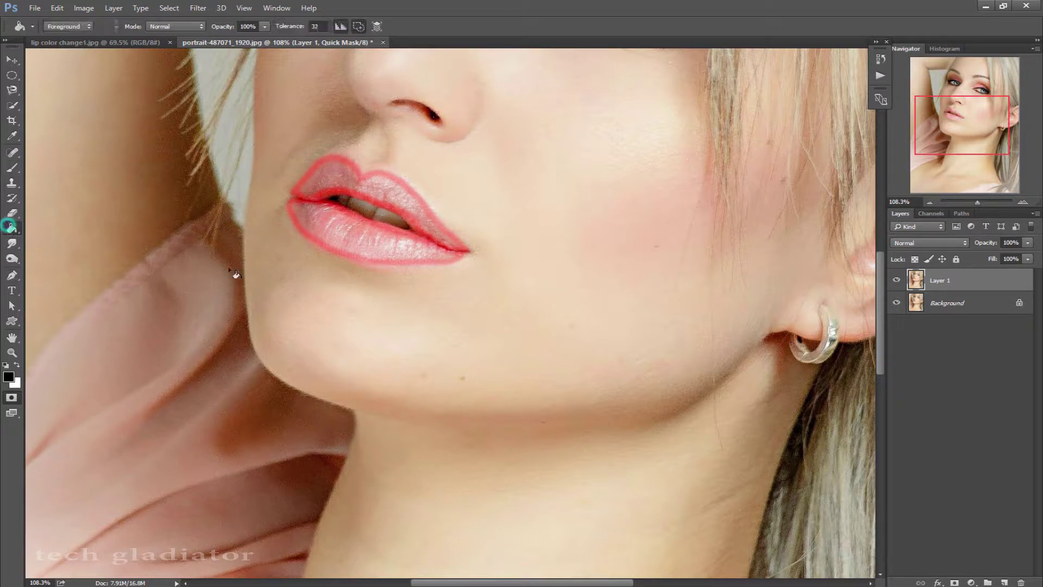
pyautogui.click(346, 234)
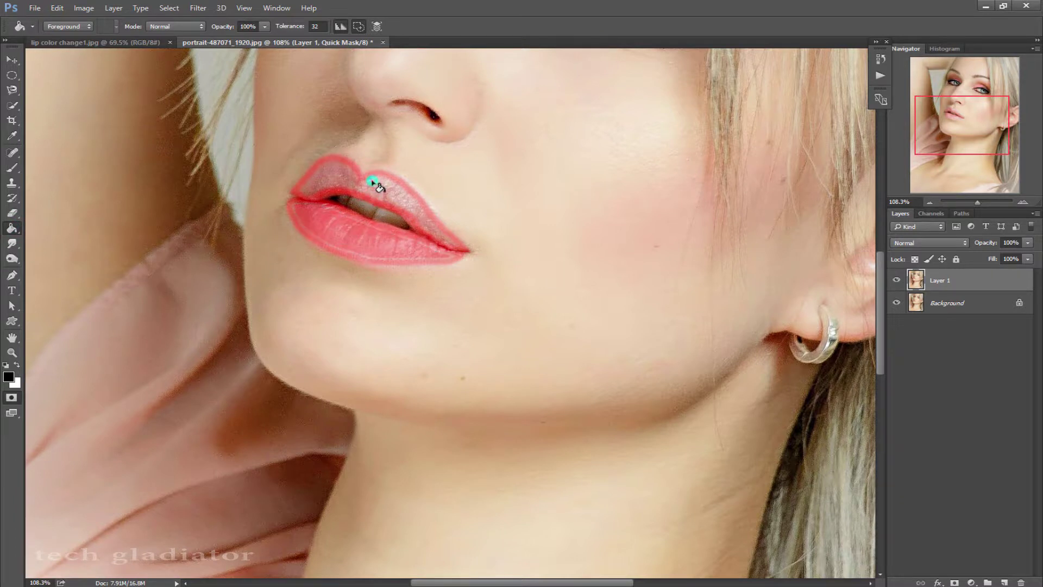
pyautogui.click(374, 181)
pyautogui.click(12, 167)
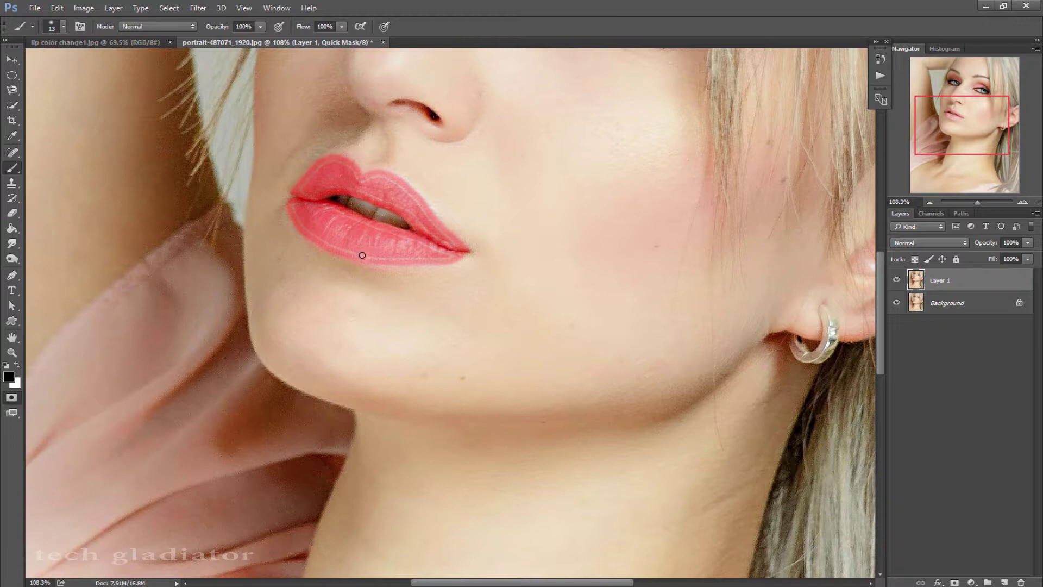
pyautogui.moveTo(447, 256)
pyautogui.mouseDown()
pyautogui.moveTo(335, 244)
pyautogui.moveTo(294, 209)
pyautogui.moveTo(437, 251)
pyautogui.mouseUp()
pyautogui.moveTo(378, 181); pyautogui.dragTo(403, 194)
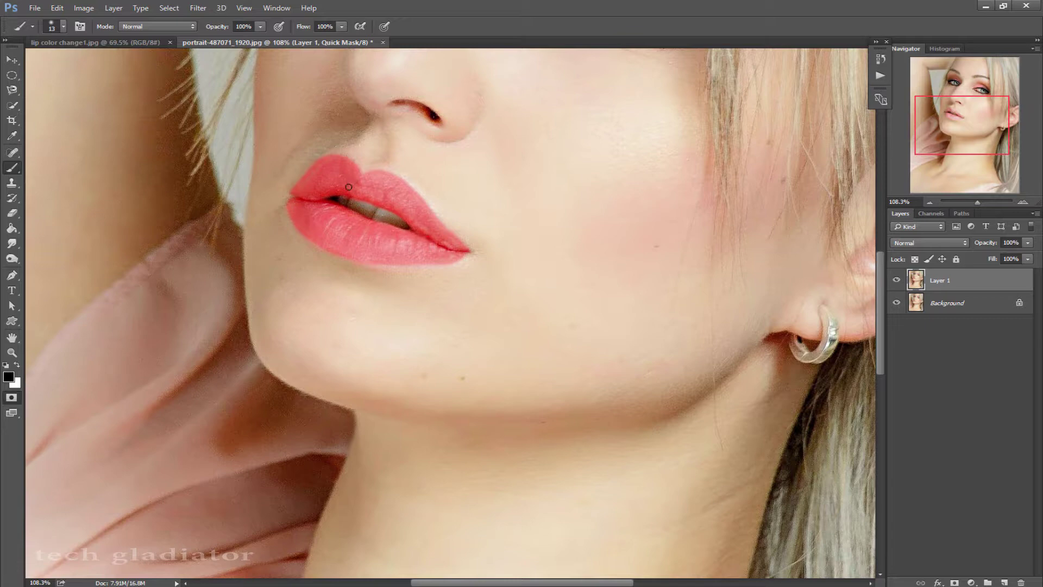
# Step: Exit Quick Mask, invert the selection, and give Layer 1 a mask revealing only the lips
pyautogui.press('q')
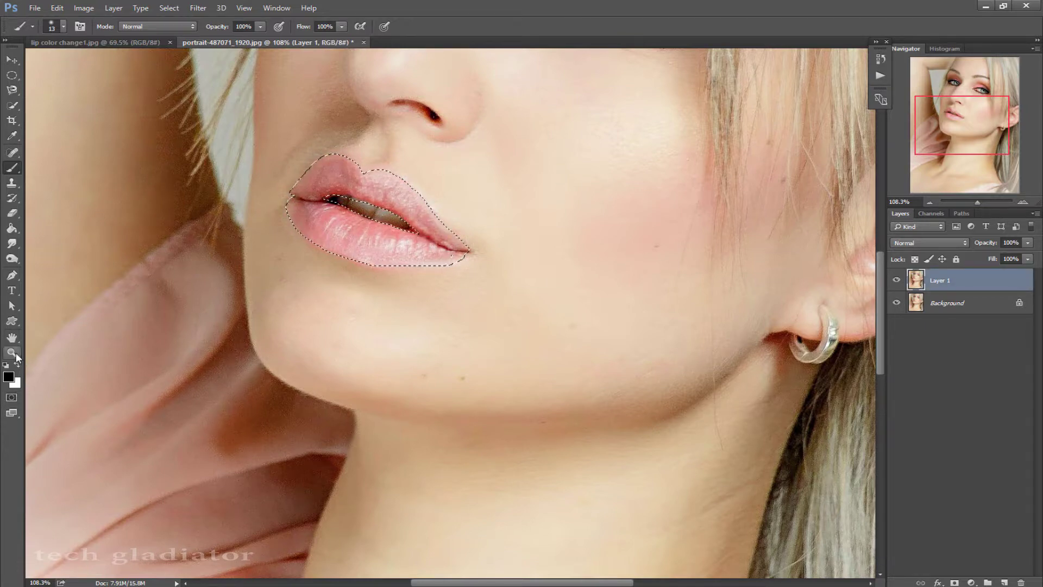
pyautogui.click(12, 352)
pyautogui.rightClick(389, 388)
pyautogui.click(415, 394)
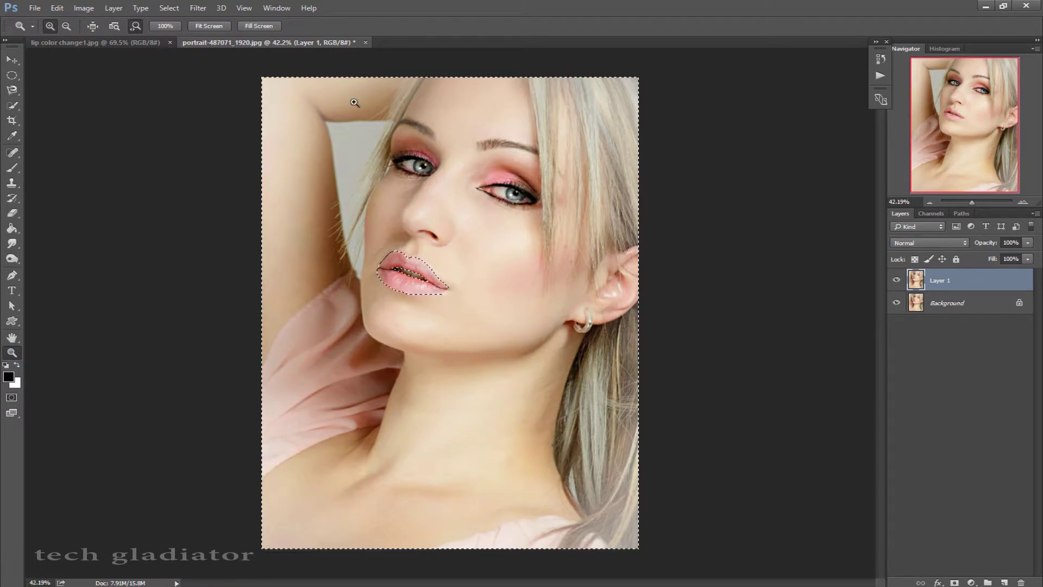
pyautogui.click(169, 8)
pyautogui.click(183, 51)
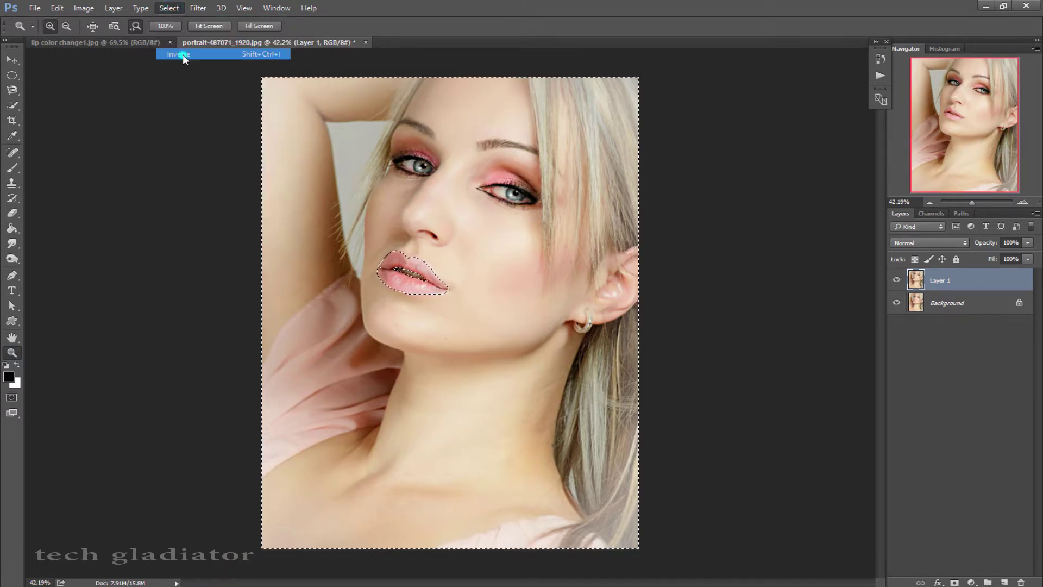
pyautogui.click(948, 280)
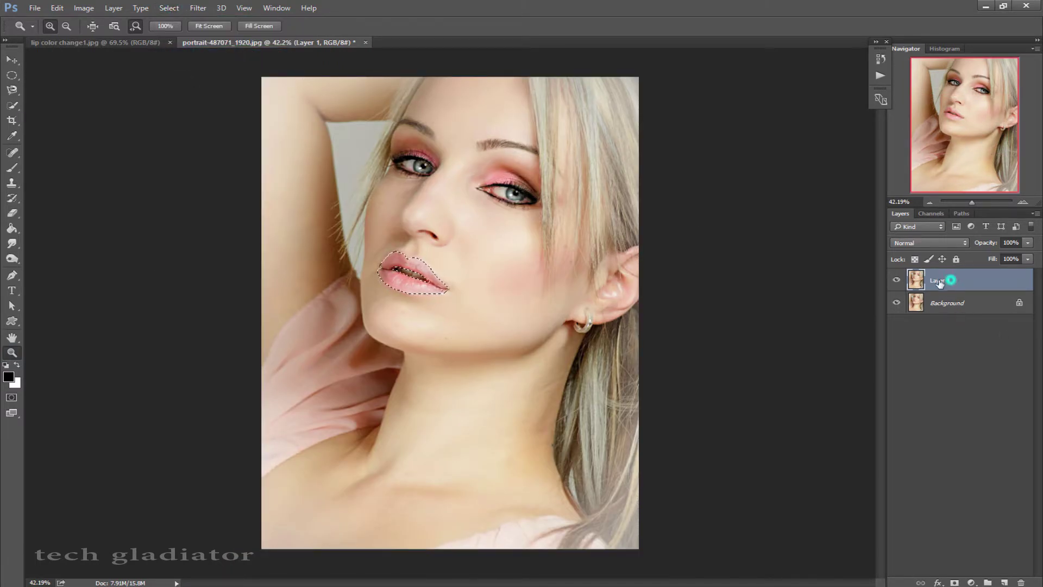
pyautogui.click(955, 582)
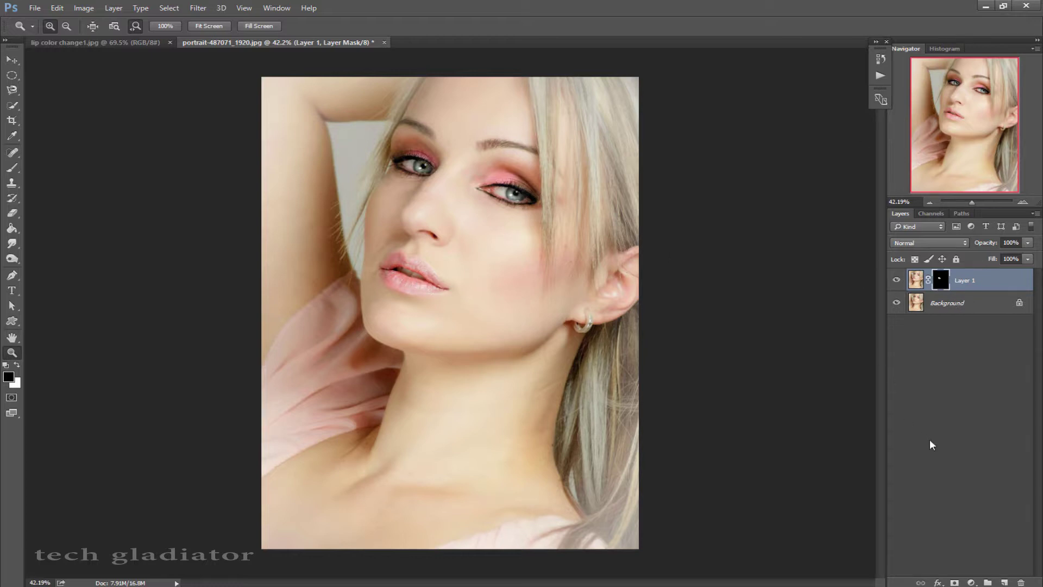
# Step: Add a hot-pink (f50291) Color Fill layer and replace its mask with Layer 1's lip mask
pyautogui.click(972, 582)
pyautogui.click(982, 331)
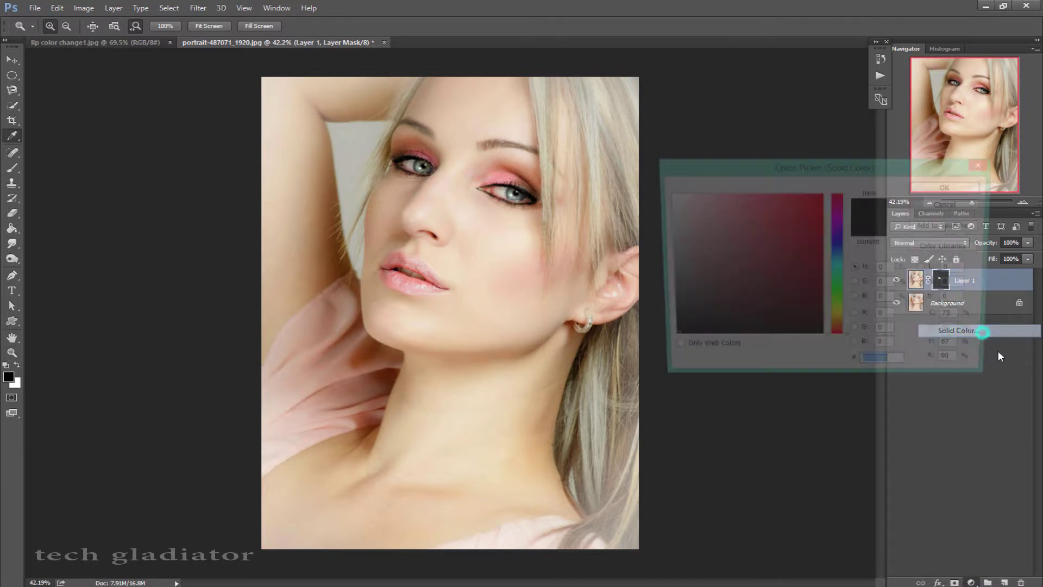
pyautogui.click(838, 216)
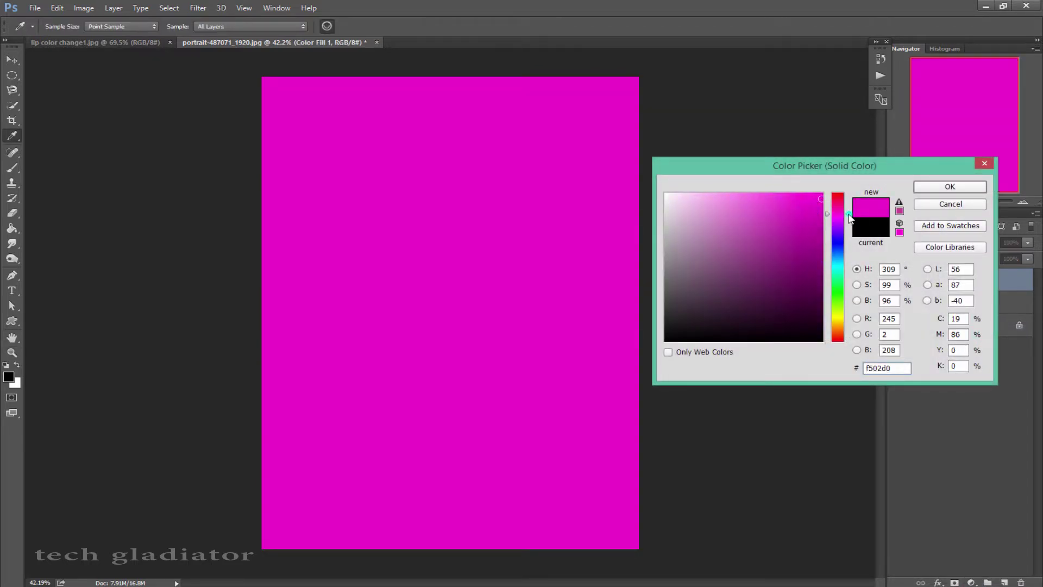
pyautogui.moveTo(851, 217); pyautogui.dragTo(851, 212)
pyautogui.click(950, 186)
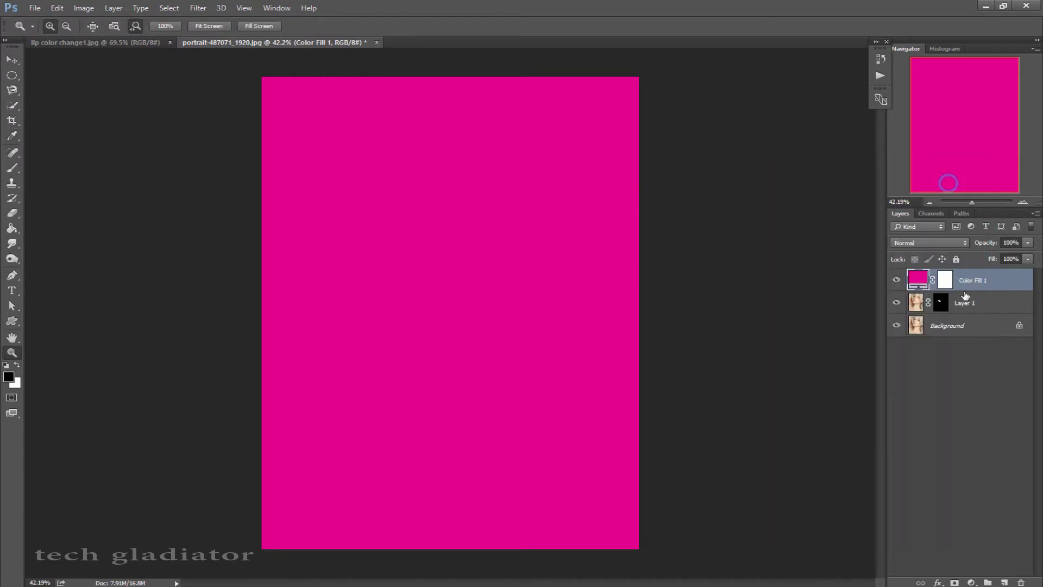
pyautogui.click(943, 306)
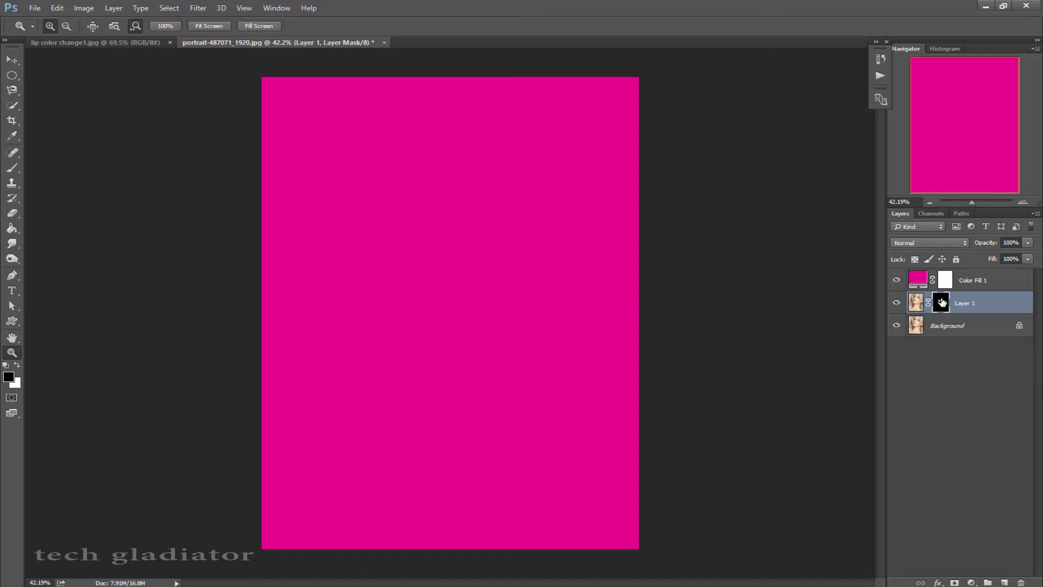
pyautogui.moveTo(942, 308); pyautogui.dragTo(973, 292)
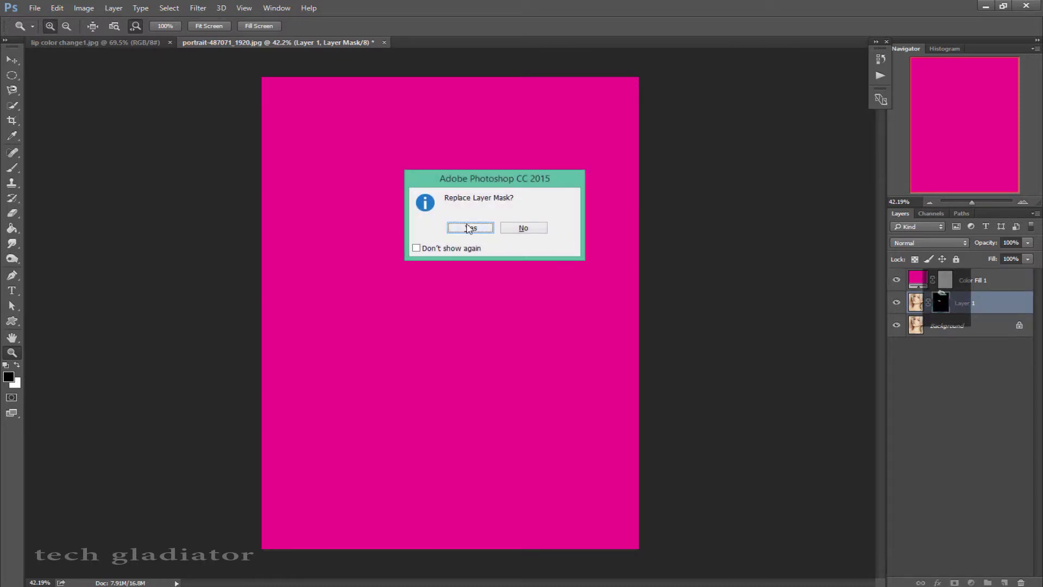
pyautogui.click(472, 227)
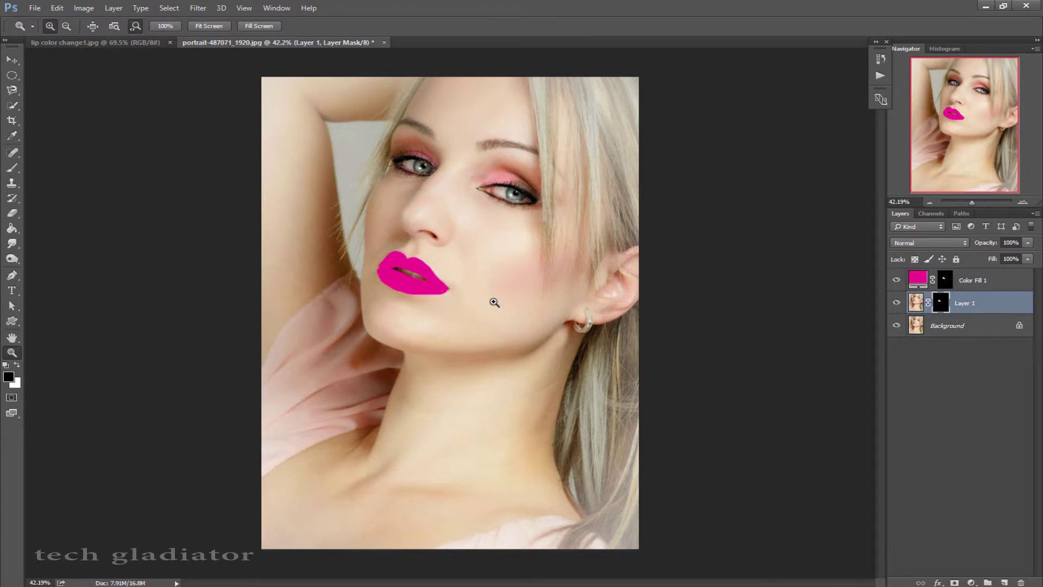
# Step: Set Color Fill 1 to Soft Light at 70% opacity and toggle its visibility to compare
pyautogui.click(494, 298)
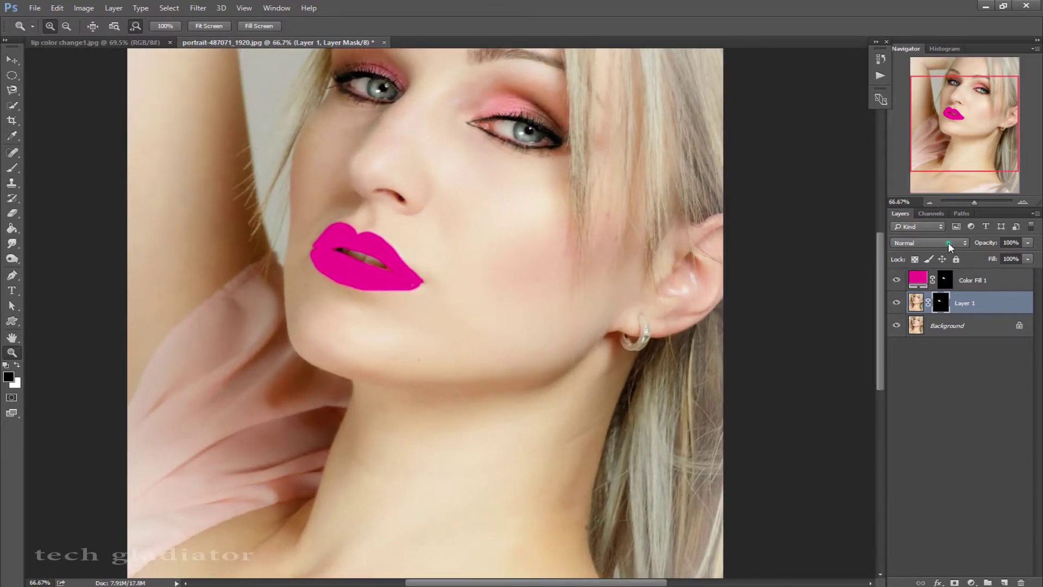
pyautogui.click(948, 242)
pyautogui.click(915, 365)
pyautogui.click(928, 243)
pyautogui.click(973, 280)
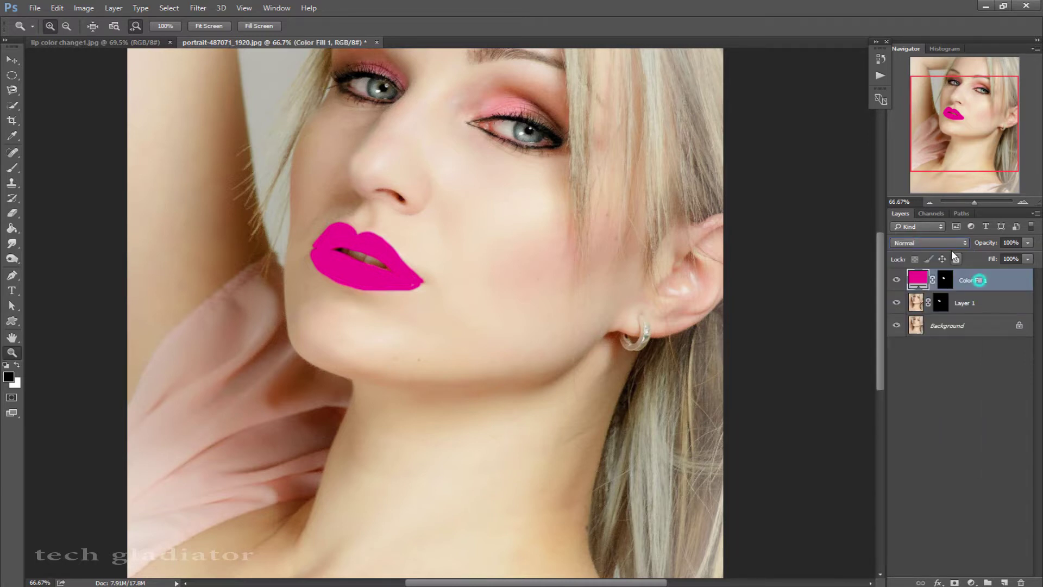
pyautogui.click(950, 243)
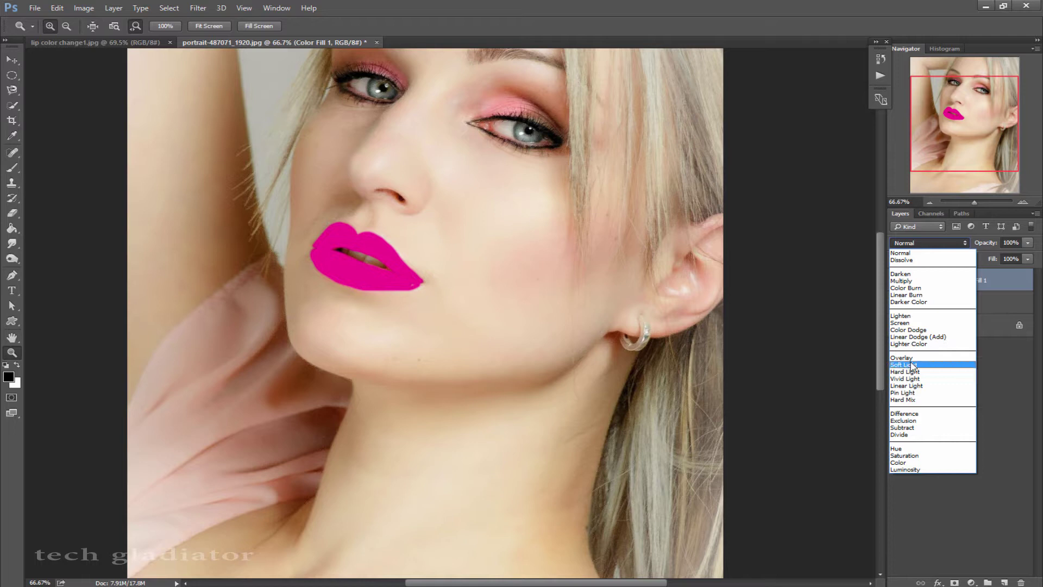
pyautogui.click(910, 361)
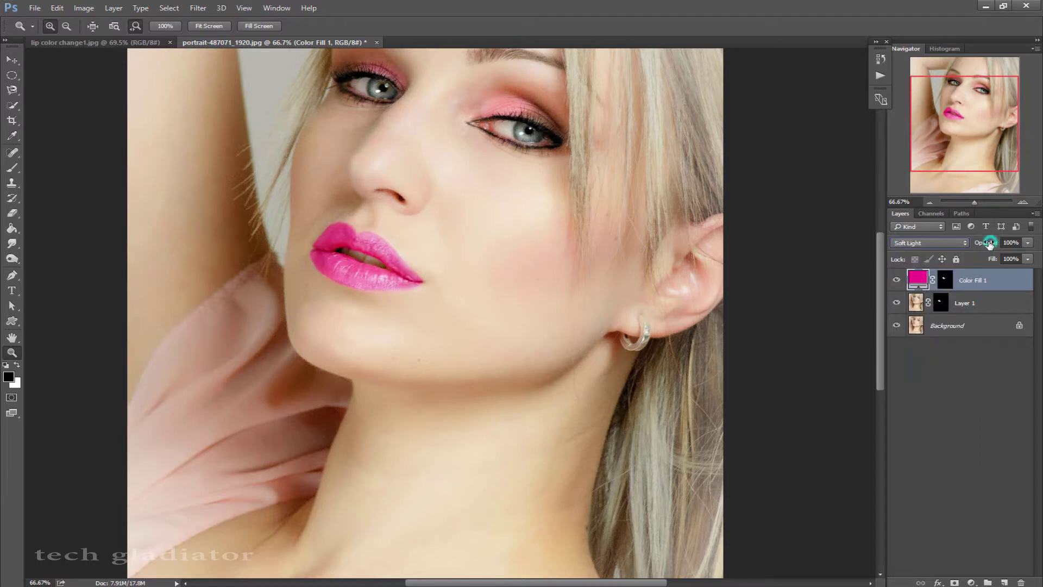
pyautogui.moveTo(987, 243); pyautogui.dragTo(973, 243)
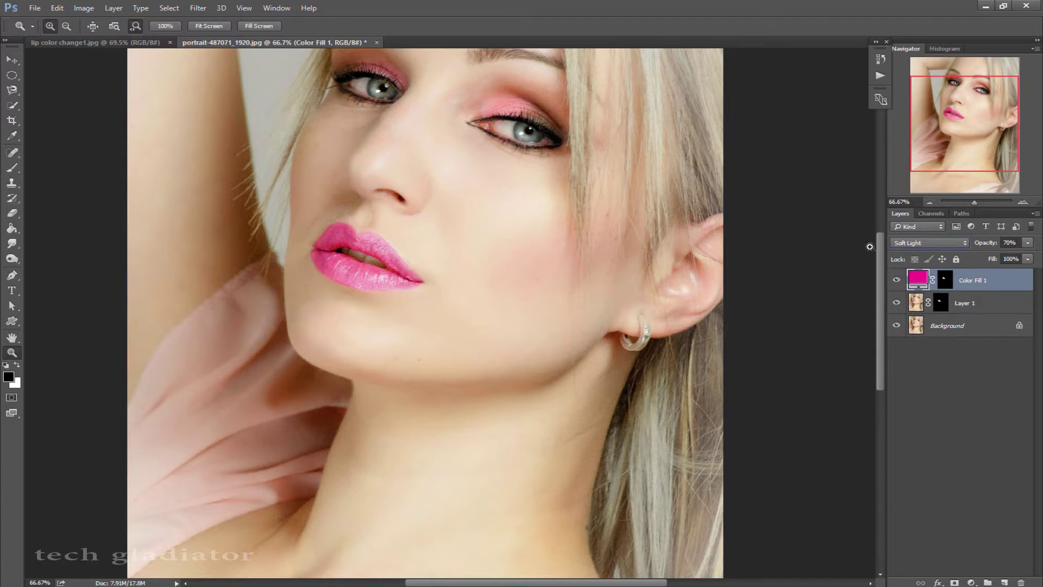
pyautogui.click(898, 281)
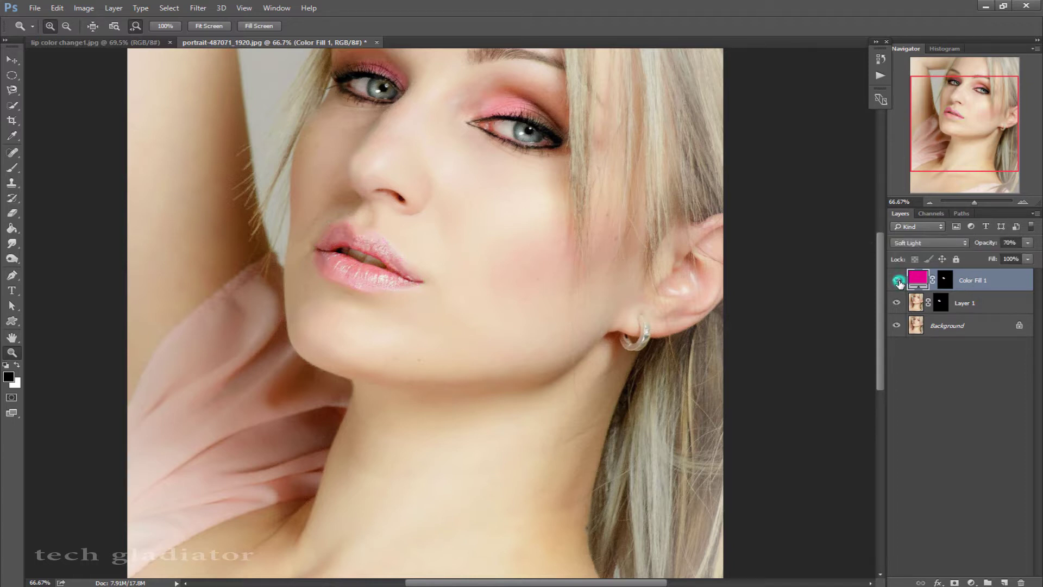
pyautogui.click(897, 280)
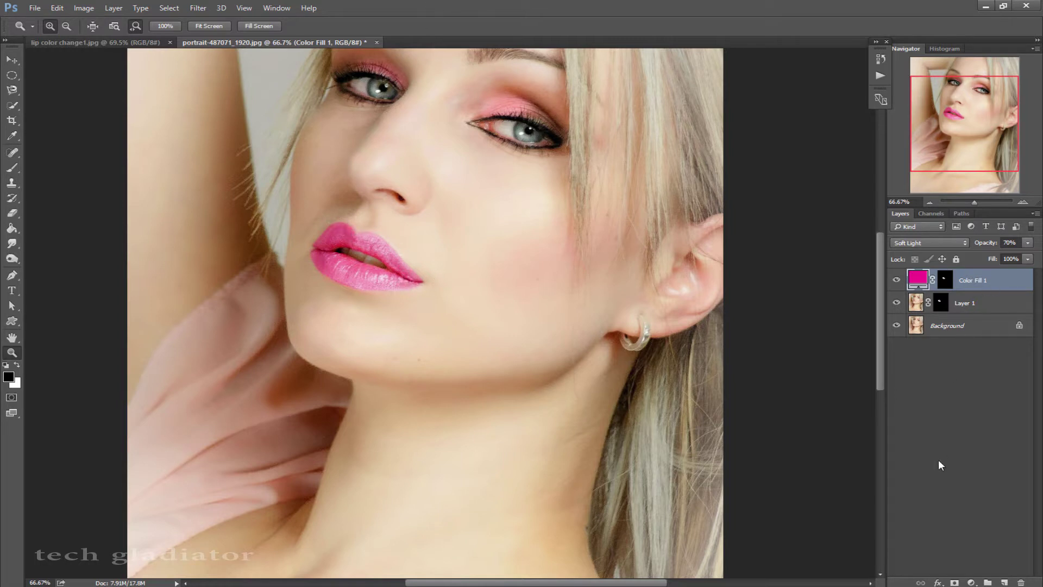
pyautogui.click(972, 583)
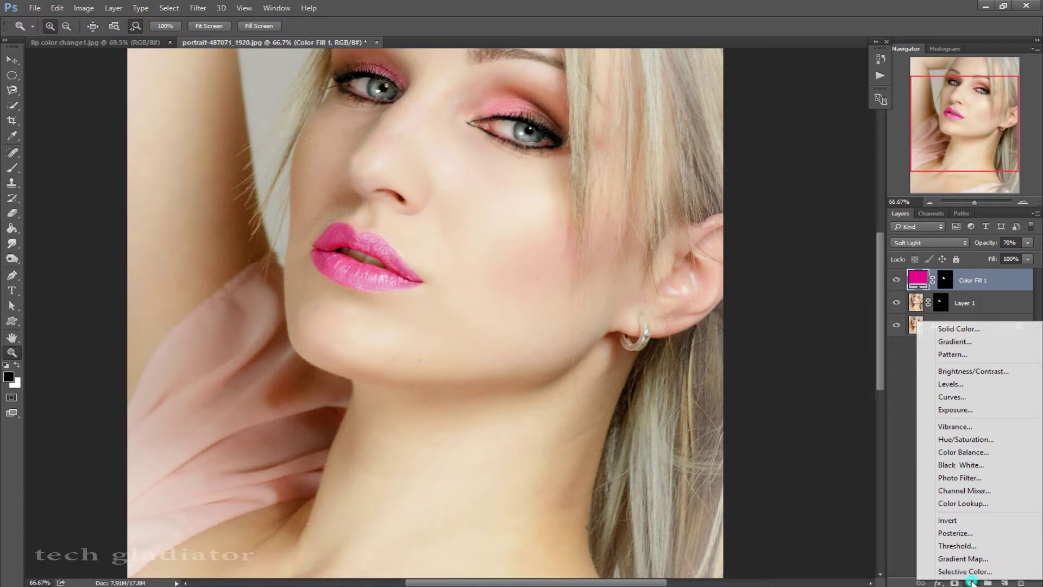
# Step: Add a clipped Hue/Saturation layer with Hue +40 and Saturation +3 on the lip fill
pyautogui.click(966, 439)
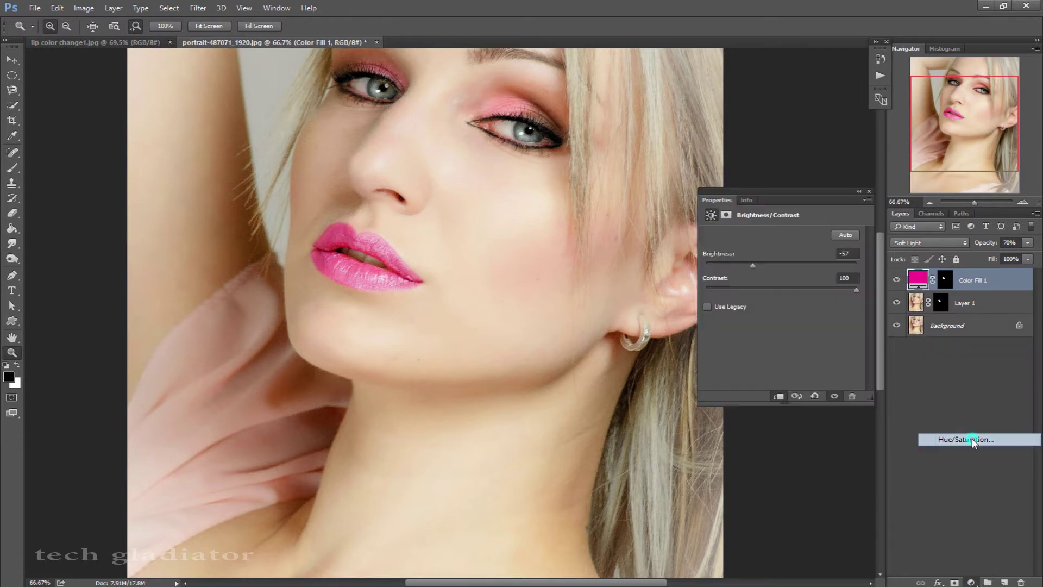
pyautogui.click(778, 397)
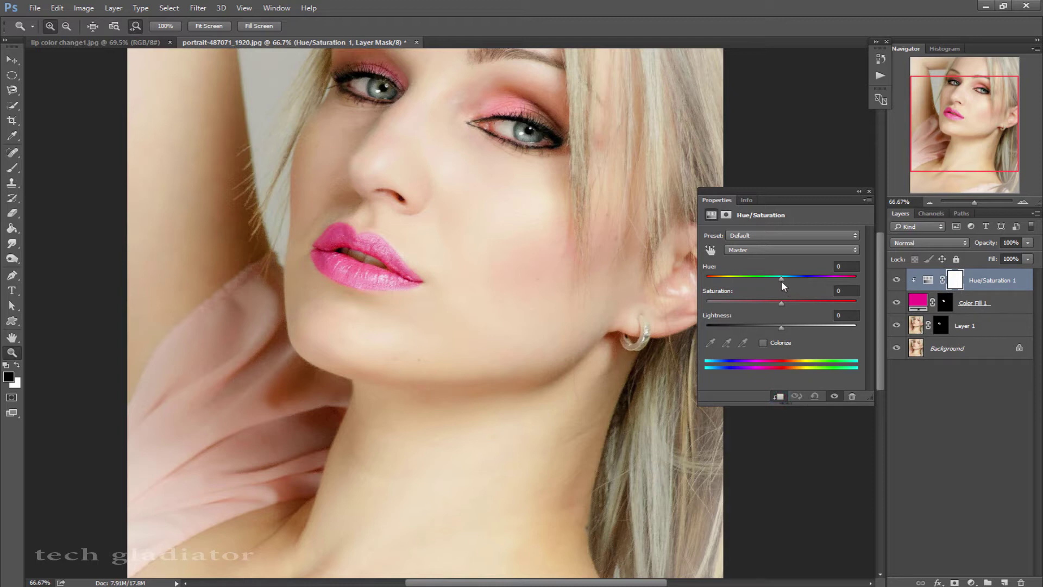
pyautogui.moveTo(791, 279)
pyautogui.mouseDown()
pyautogui.moveTo(839, 282)
pyautogui.moveTo(798, 284)
pyautogui.mouseUp()
pyautogui.moveTo(752, 282)
pyautogui.mouseDown()
pyautogui.moveTo(777, 277)
pyautogui.moveTo(729, 276)
pyautogui.moveTo(824, 280)
pyautogui.moveTo(771, 301)
pyautogui.moveTo(784, 301)
pyautogui.mouseUp()
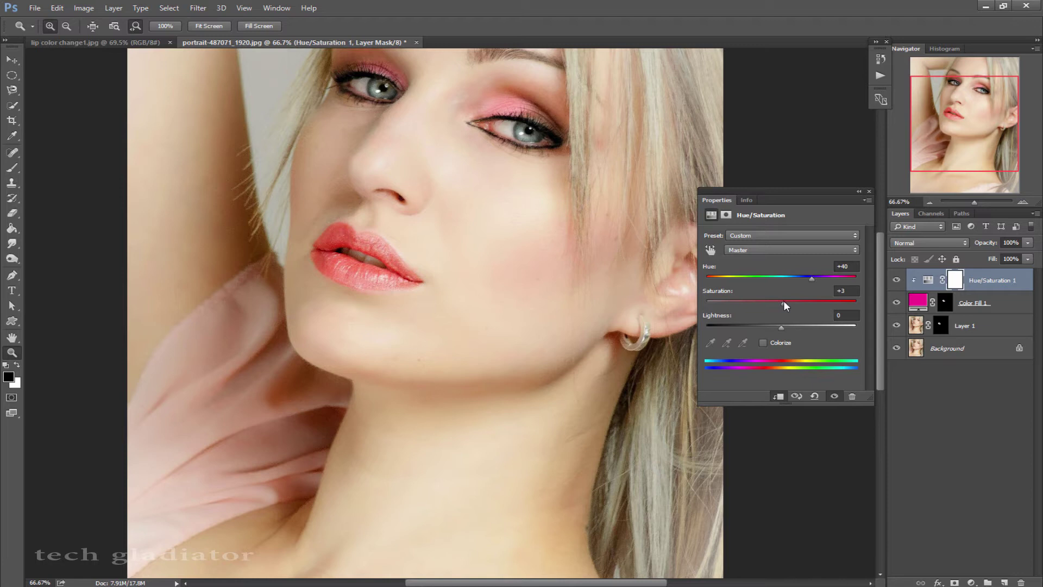
pyautogui.click(870, 191)
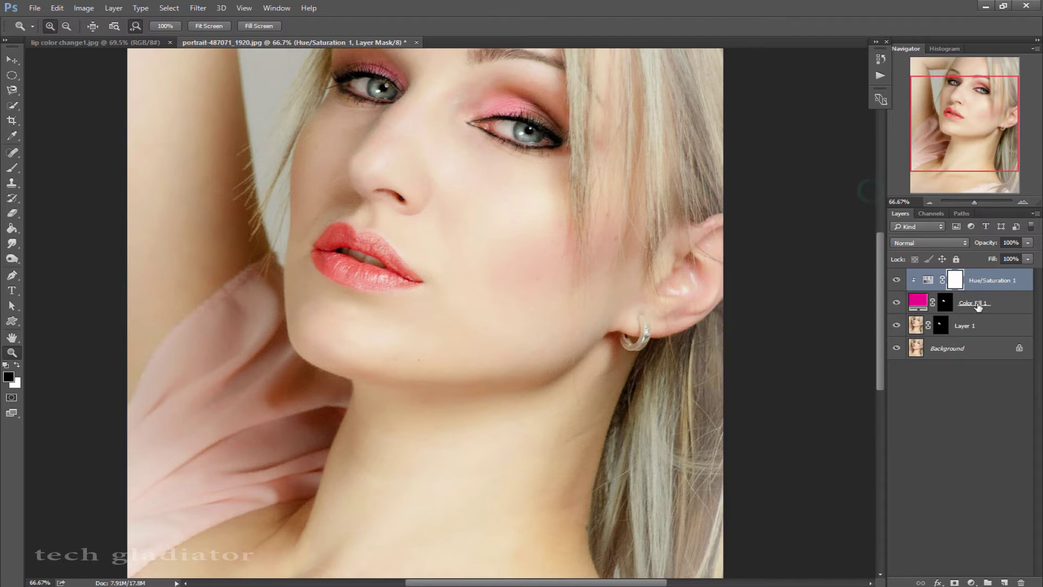
# Step: Add a clipped Brightness/Contrast layer with brightness −83 and contrast 100
pyautogui.click(972, 582)
pyautogui.click(963, 370)
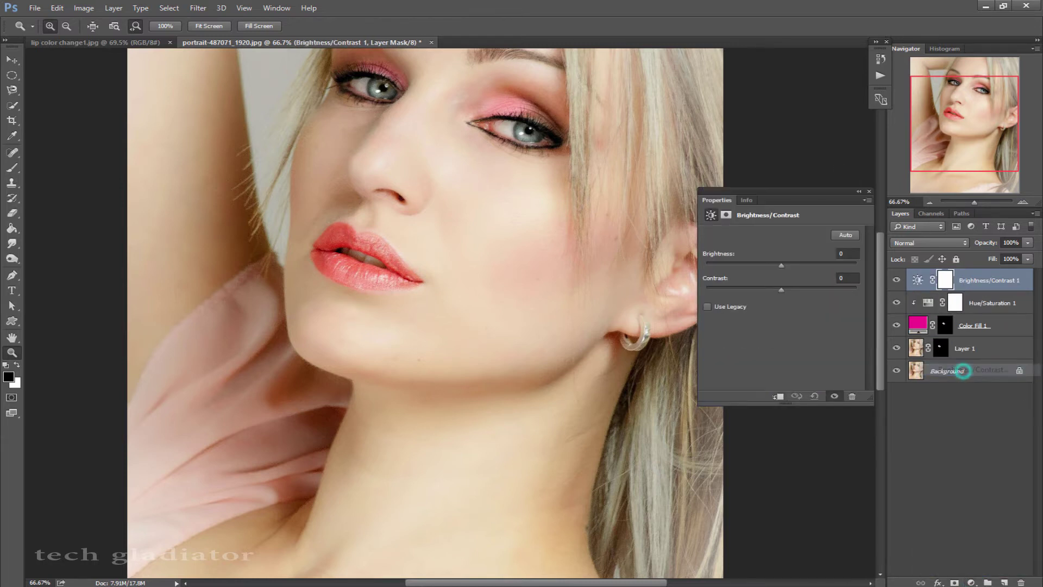
pyautogui.click(779, 397)
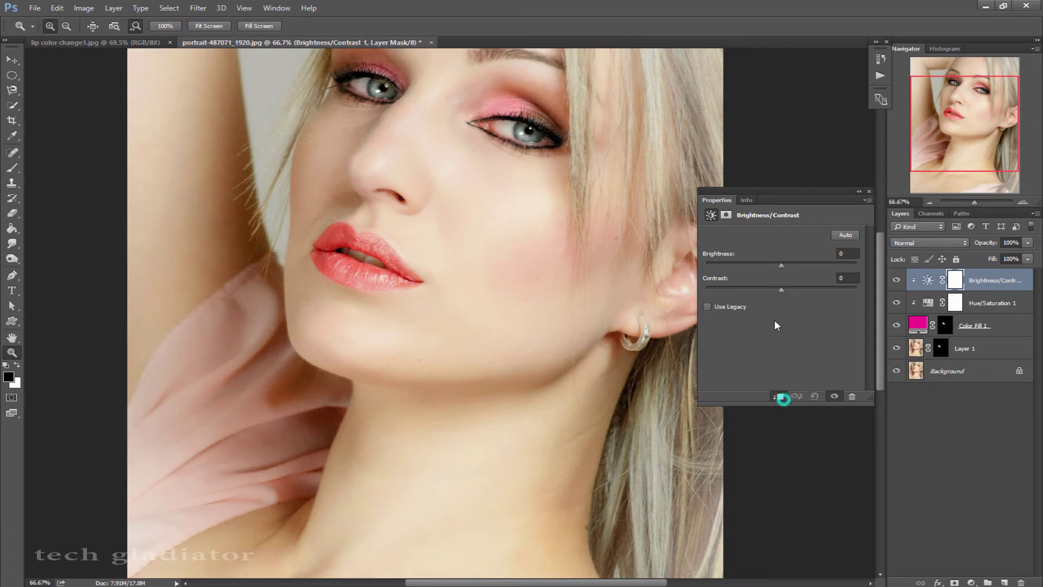
pyautogui.moveTo(782, 266); pyautogui.dragTo(737, 265)
pyautogui.moveTo(831, 264)
pyautogui.mouseDown()
pyautogui.moveTo(710, 264)
pyautogui.moveTo(740, 266)
pyautogui.mouseUp()
pyautogui.moveTo(745, 288); pyautogui.dragTo(857, 290)
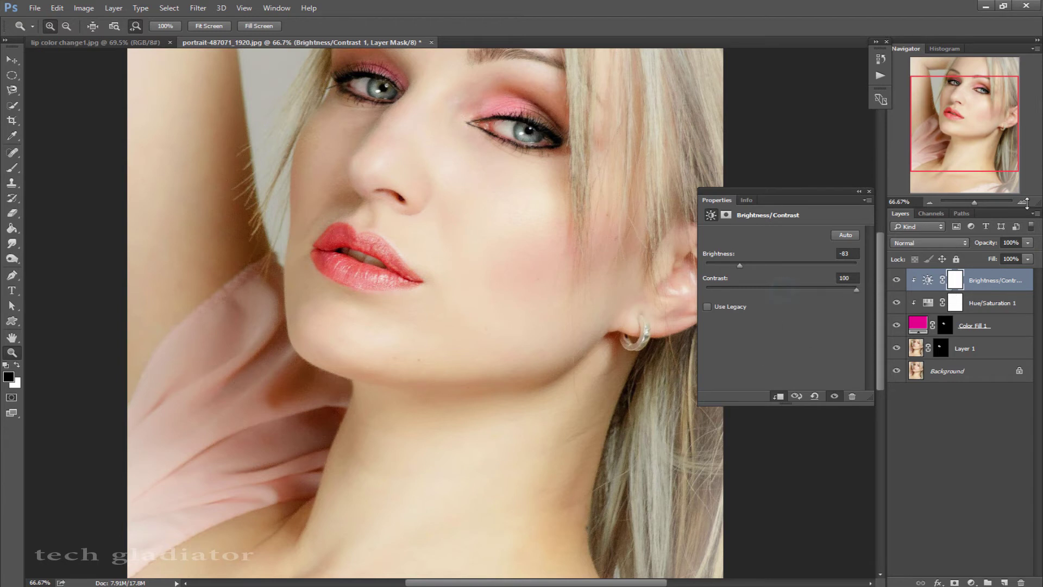
# Step: Toggle the lip adjustment layers off and on to compare before and after
pyautogui.click(869, 192)
pyautogui.click(896, 280)
pyautogui.click(898, 302)
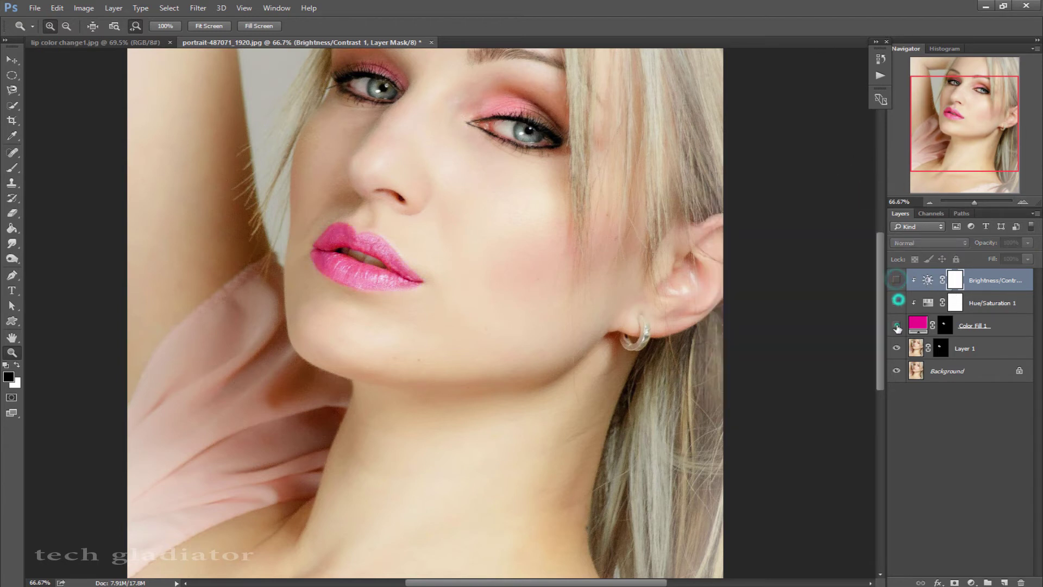
pyautogui.click(896, 280)
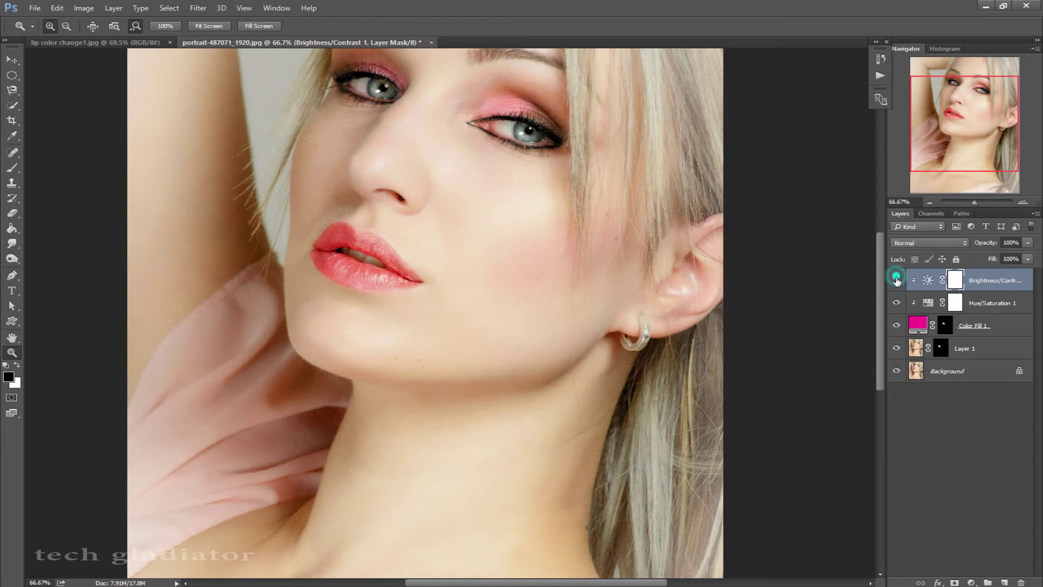
pyautogui.click(897, 280)
pyautogui.click(897, 302)
pyautogui.click(897, 302)
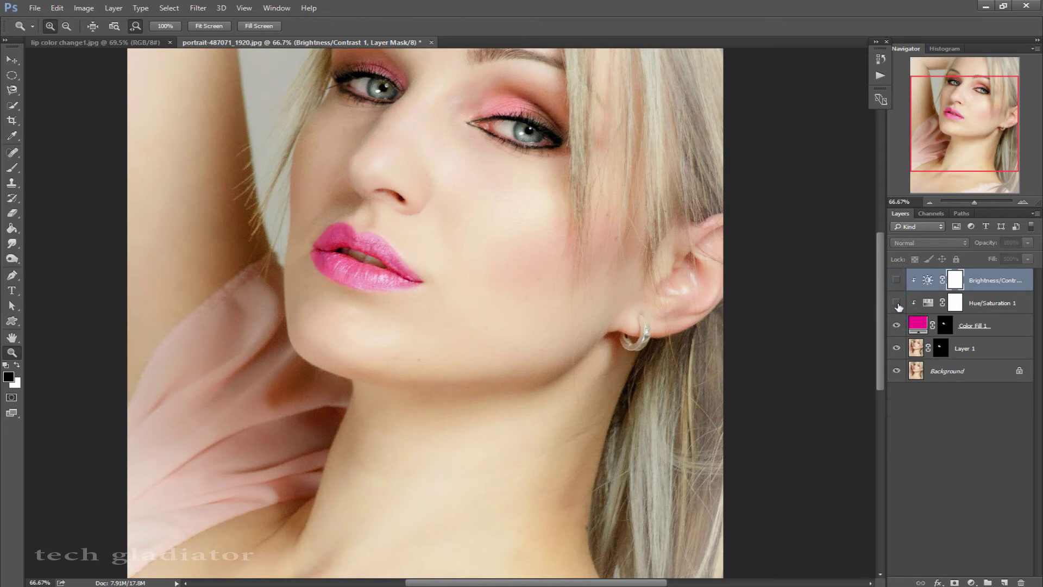
pyautogui.click(897, 280)
pyautogui.moveTo(564, 344)
pyautogui.mouseDown()
pyautogui.moveTo(516, 308)
pyautogui.moveTo(565, 343)
pyautogui.moveTo(533, 303)
pyautogui.moveTo(537, 332)
pyautogui.moveTo(552, 340)
pyautogui.mouseUp()
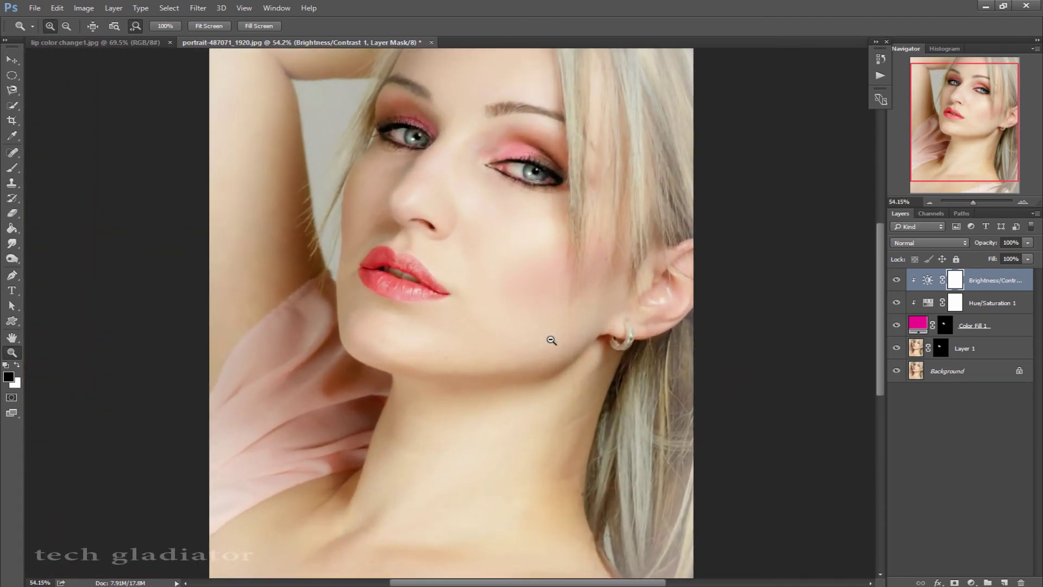